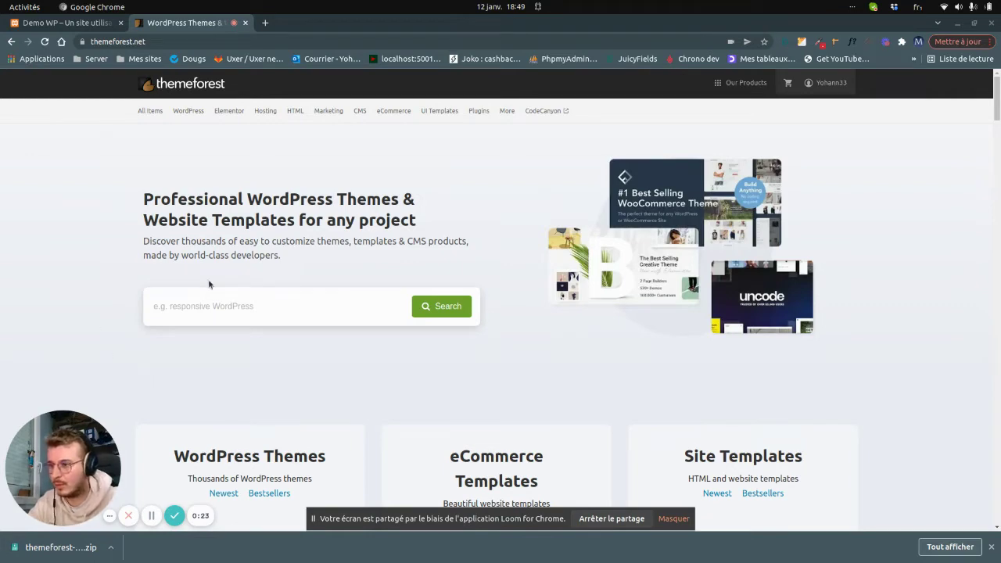
# Step: Browse ThemeForest's WordPress category, looking through the on-sale, bestselling and under-$40 themes
pyautogui.scroll(-3, 217, 271)
pyautogui.scroll(3, 233, 262)
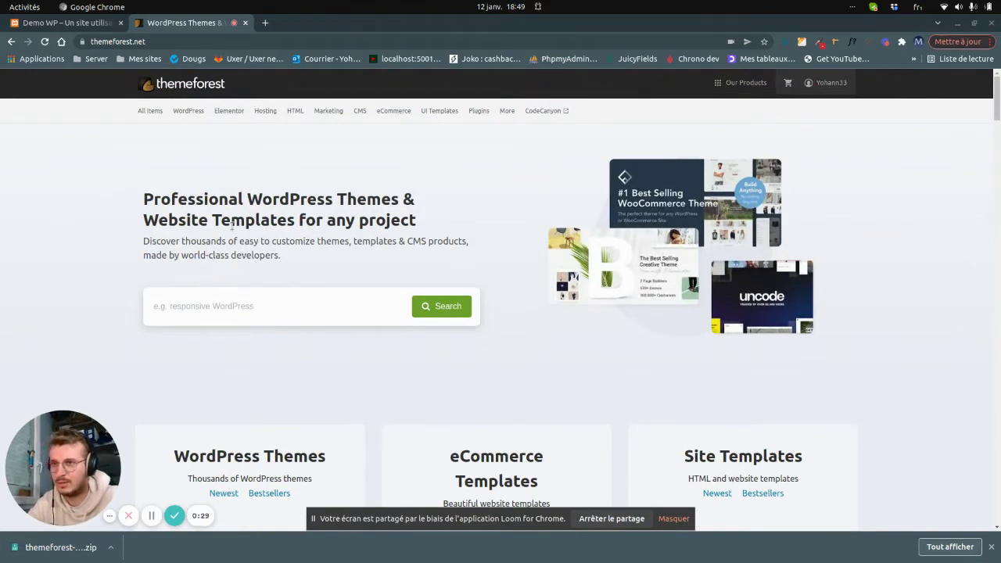
pyautogui.moveTo(203, 114)
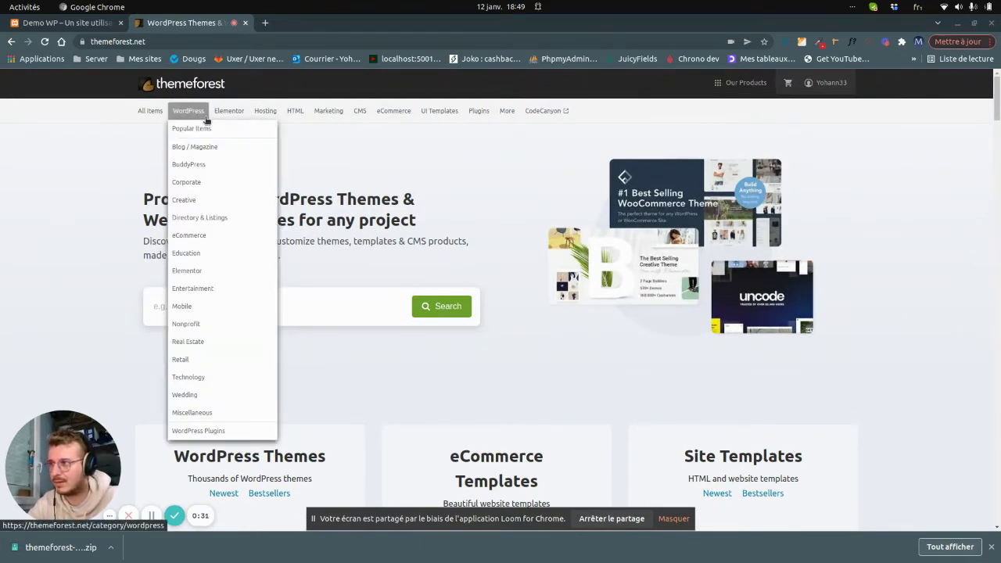
pyautogui.click(205, 117)
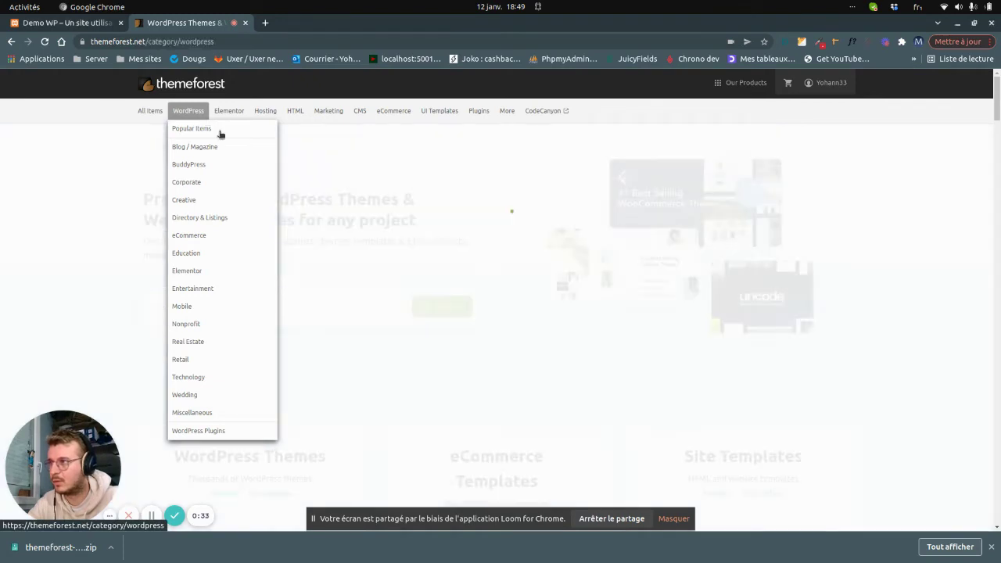
pyautogui.scroll(-4, 324, 188)
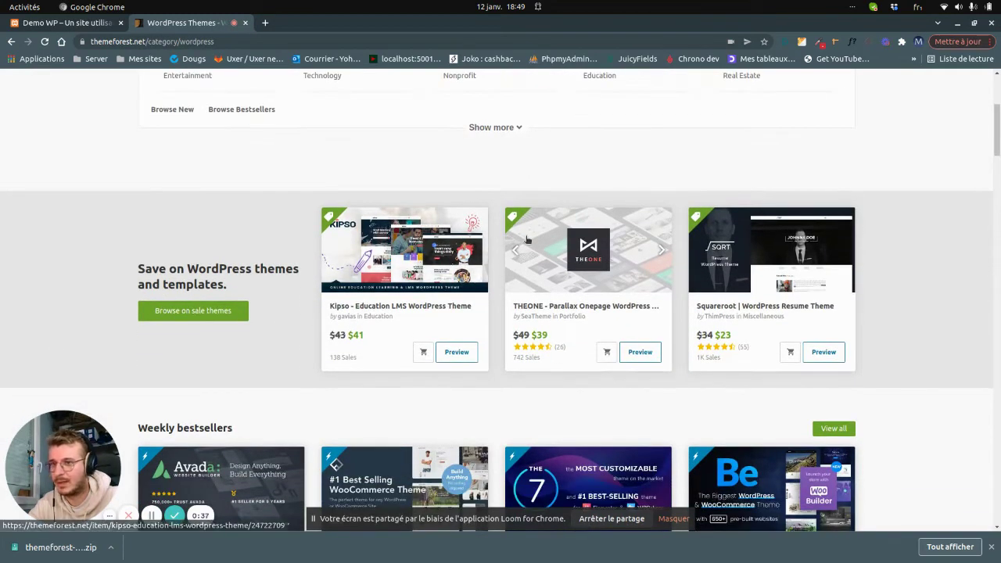
pyautogui.scroll(-3, 657, 261)
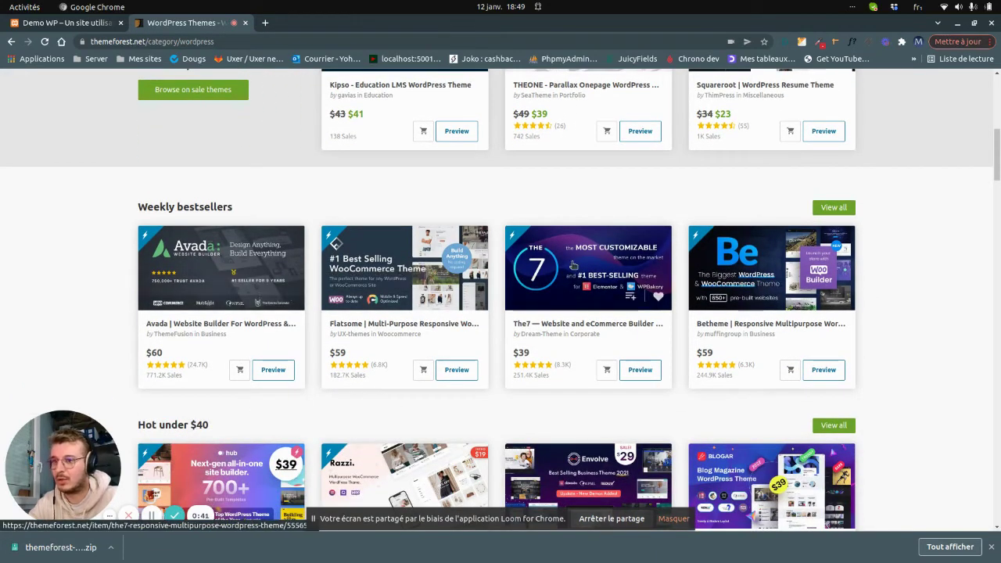
pyautogui.scroll(-2, 372, 281)
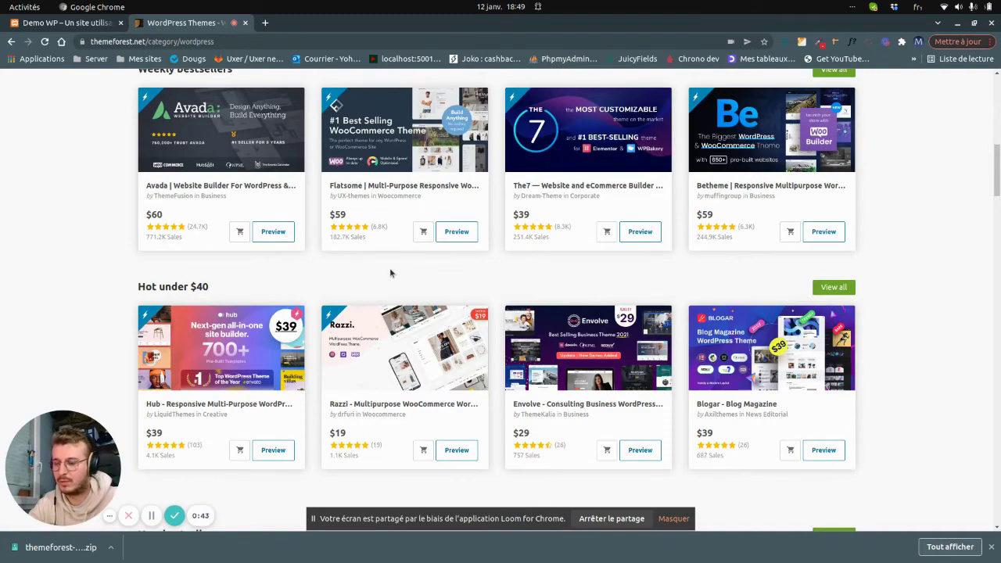
pyautogui.scroll(-4, 390, 271)
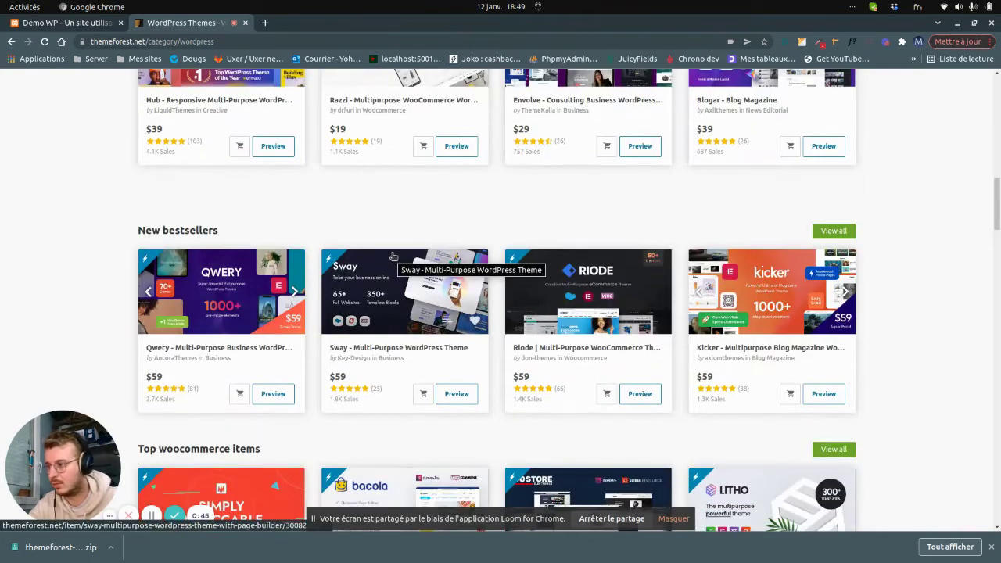
pyautogui.scroll(2, 368, 198)
pyautogui.scroll(8, 368, 199)
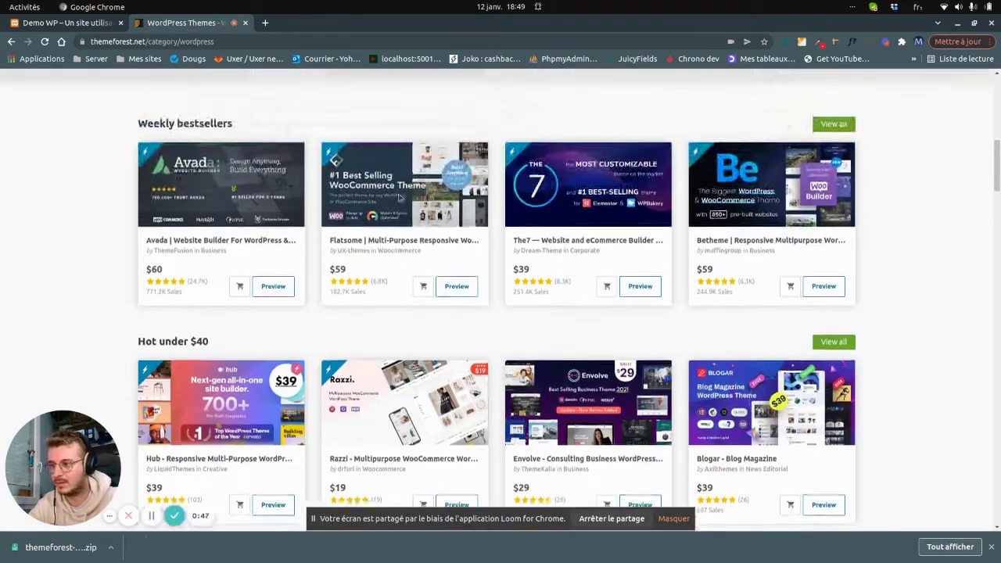
pyautogui.scroll(3, 414, 182)
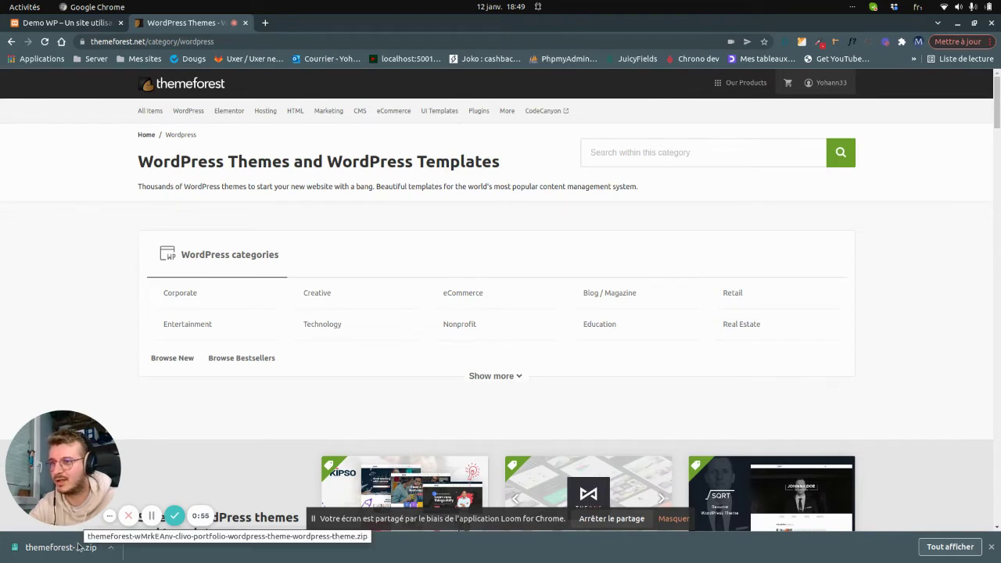
pyautogui.scroll(-1, 239, 384)
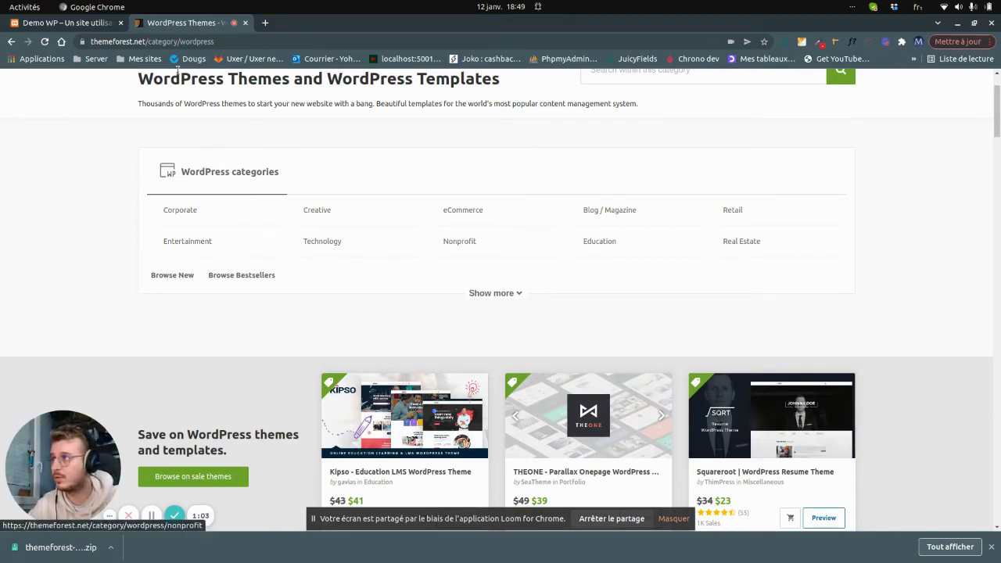
# Step: Switch to the local Demo WP site and look over its home page
pyautogui.click(74, 23)
pyautogui.scroll(-2, 152, 174)
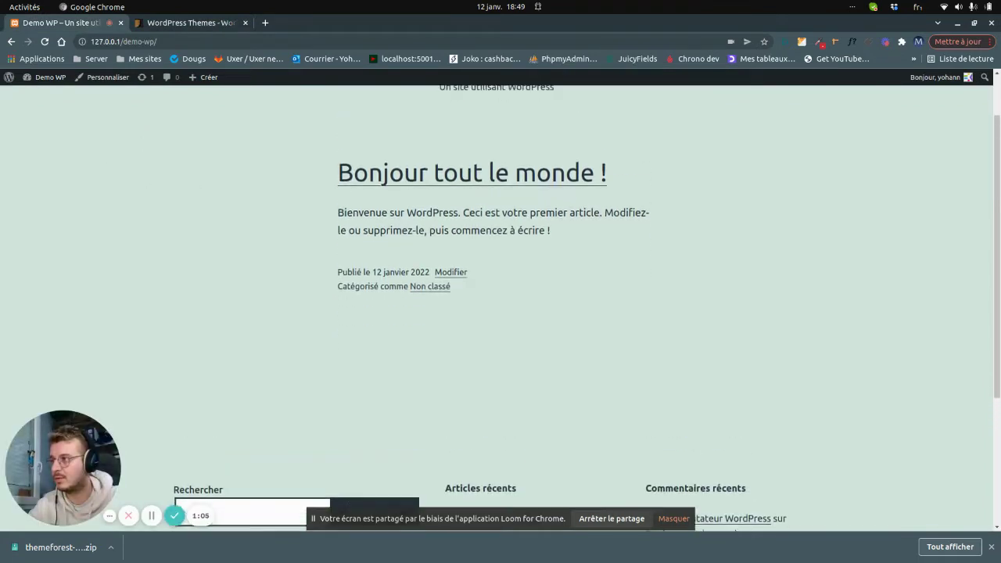
pyautogui.scroll(2, 180, 171)
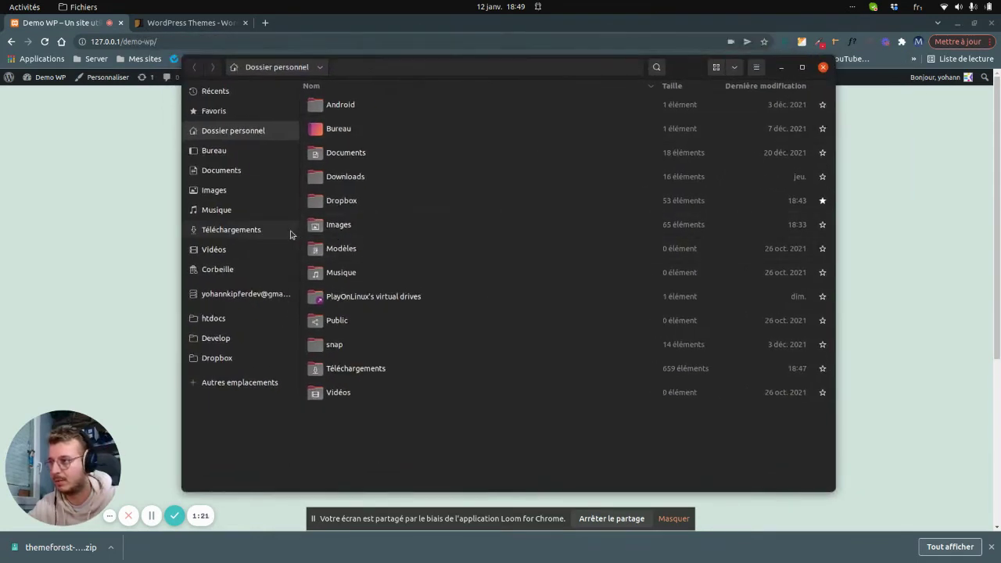
# Step: In the Files app, copy the downloaded Clivo theme zip from Téléchargements into htdocs/demo-wp/wp-content/themes
pyautogui.click(289, 231)
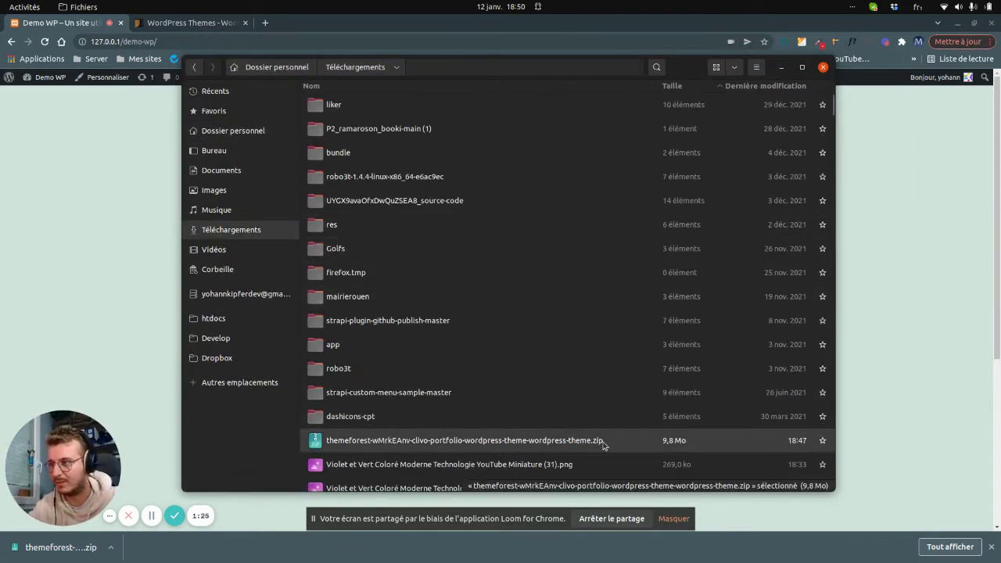
pyautogui.click(249, 321)
pyautogui.doubleClick(390, 128)
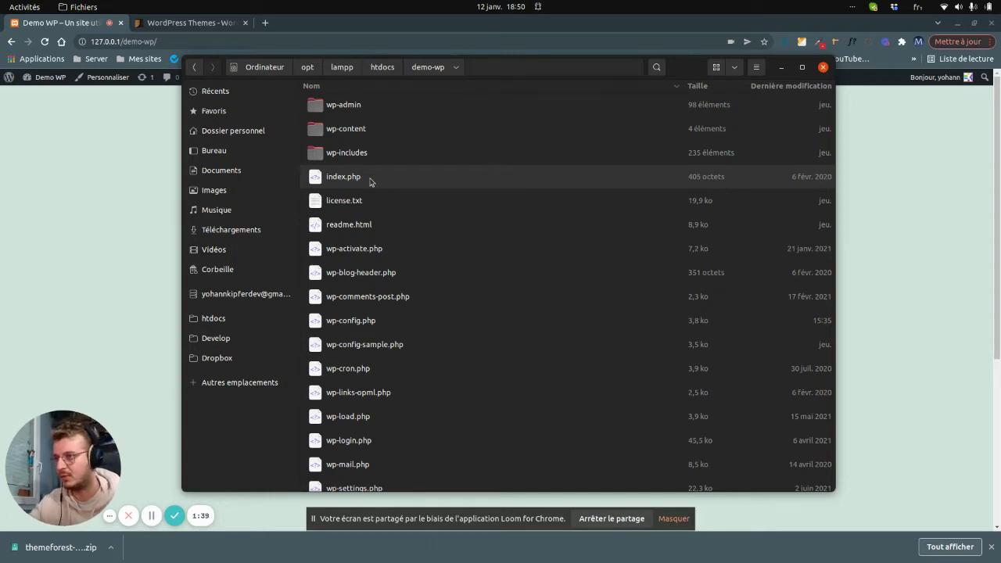
pyautogui.scroll(-2, 387, 186)
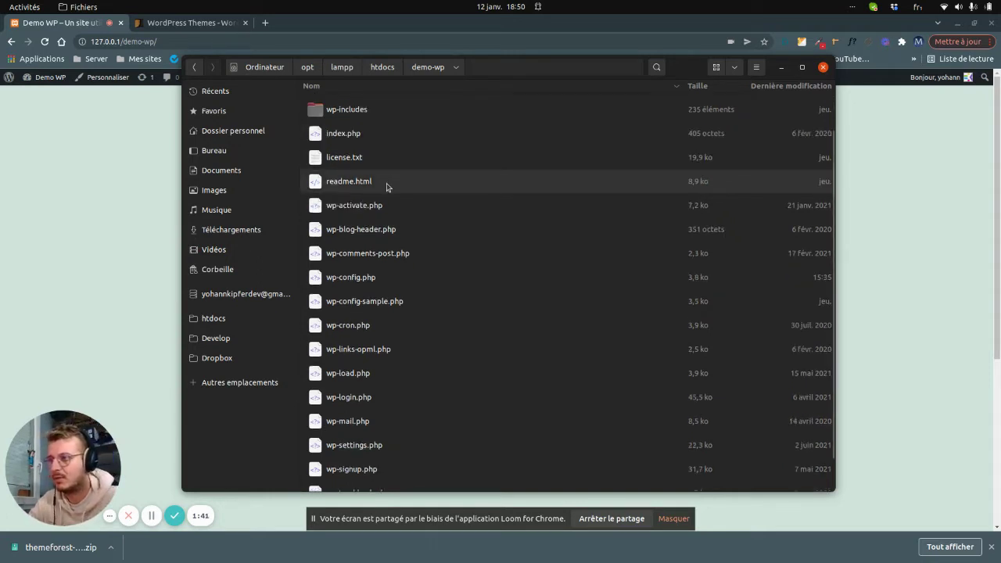
pyautogui.scroll(2, 386, 192)
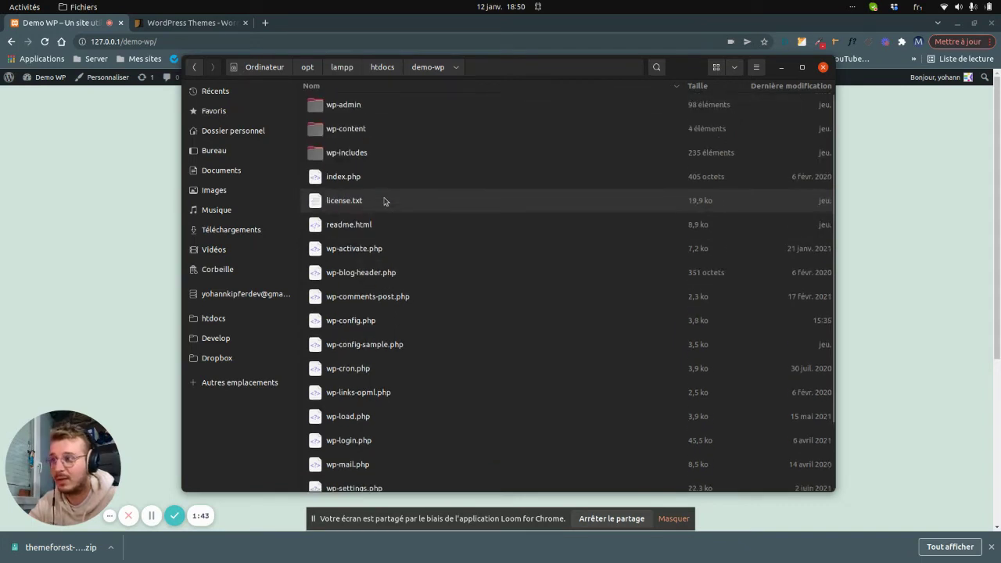
pyautogui.doubleClick(356, 131)
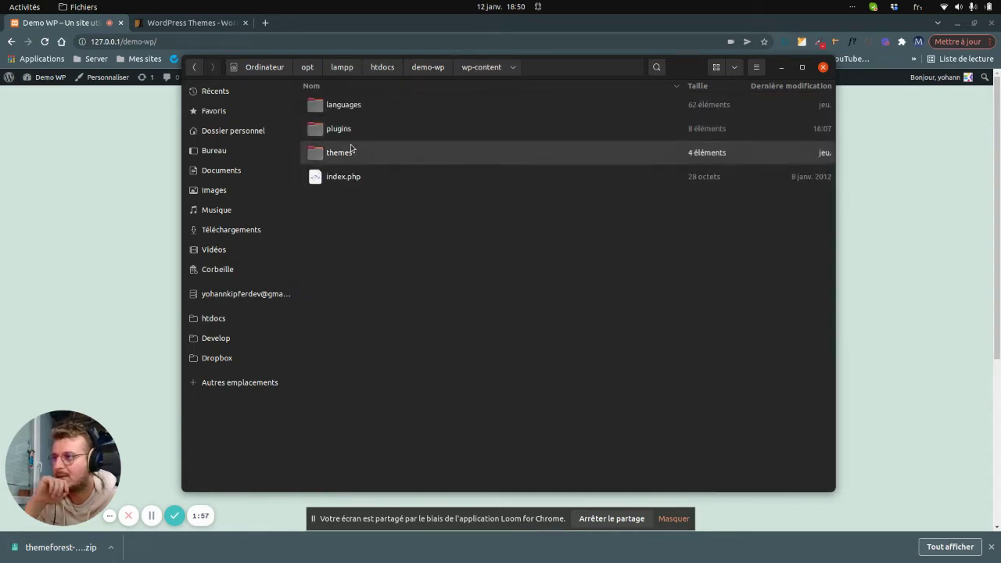
pyautogui.doubleClick(352, 150)
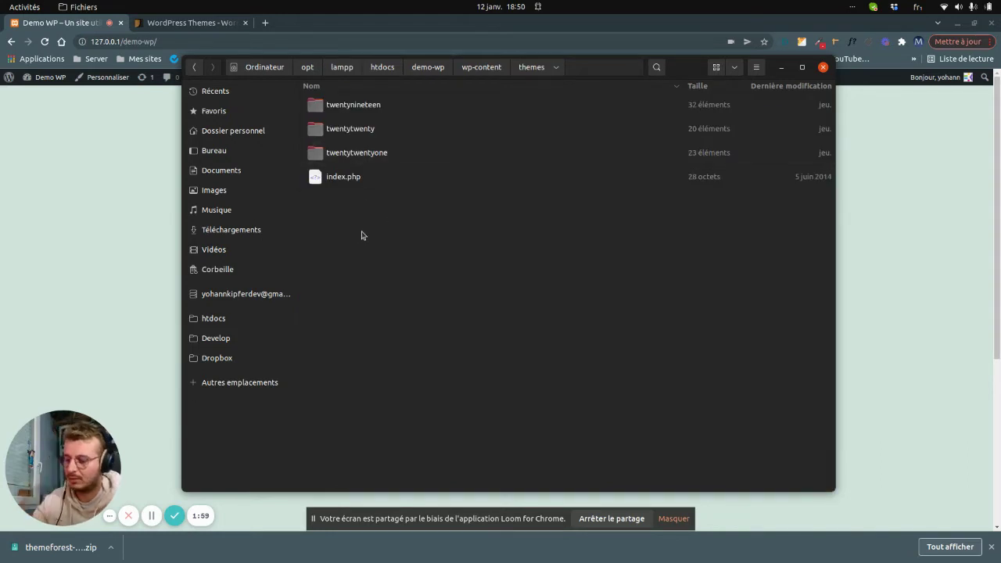
pyautogui.hotkey('ctrl', 'v')
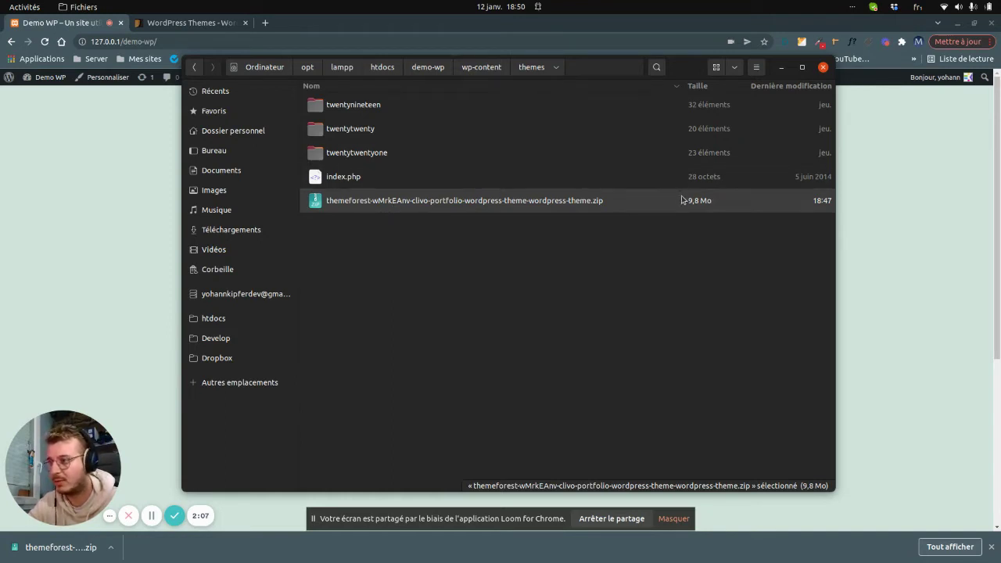
# Step: Extract the Clivo theme zip directly in the themes folder
pyautogui.click(369, 203)
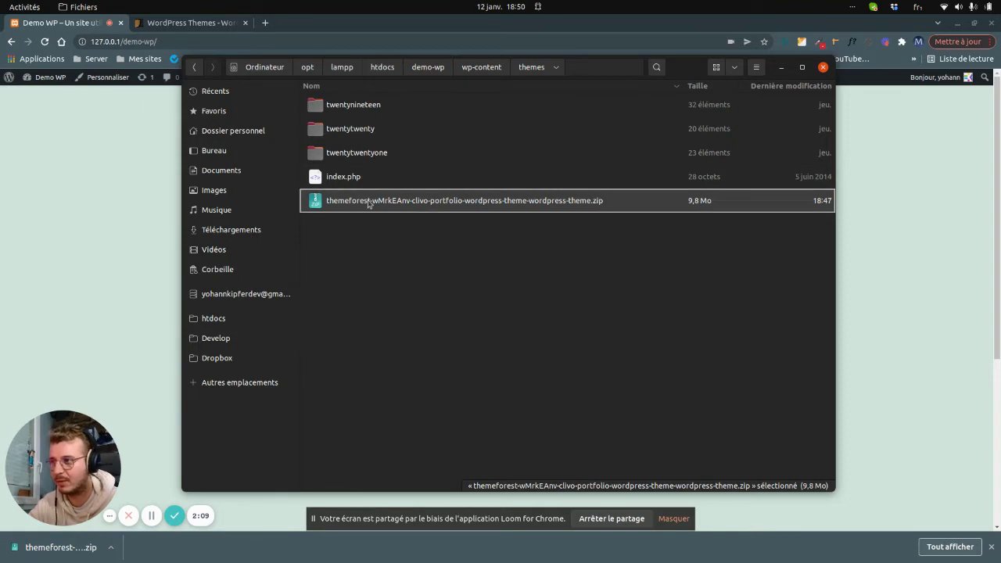
pyautogui.rightClick(368, 202)
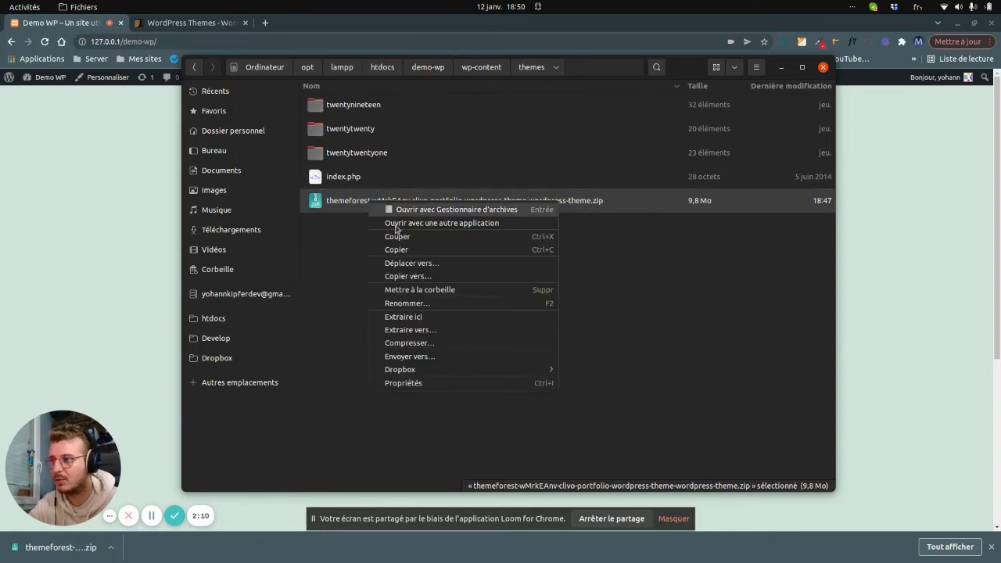
pyautogui.click(431, 318)
# Step: Open the extracted theme folder and examine the files inside its clivo subfolder
pyautogui.doubleClick(389, 106)
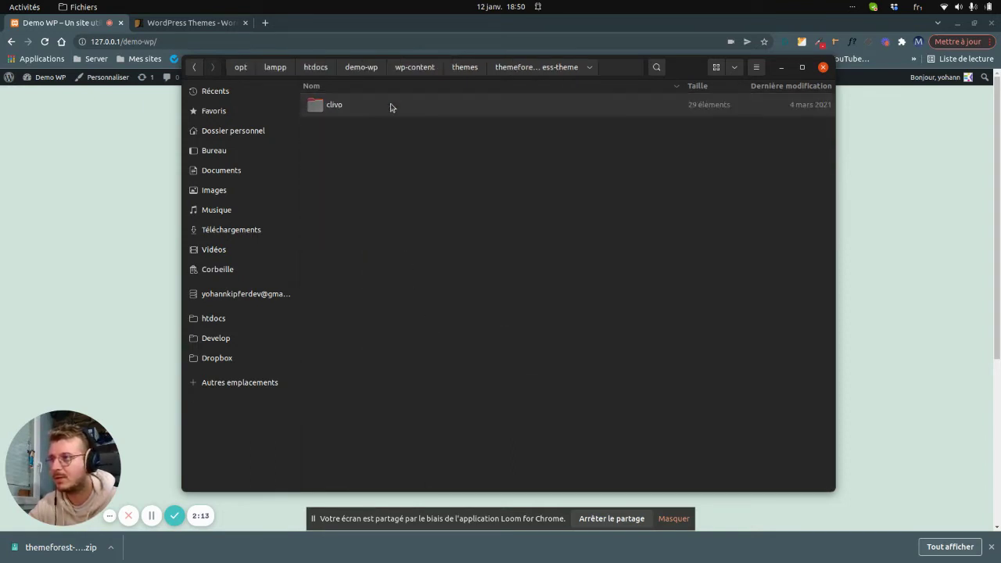
pyautogui.click(387, 110)
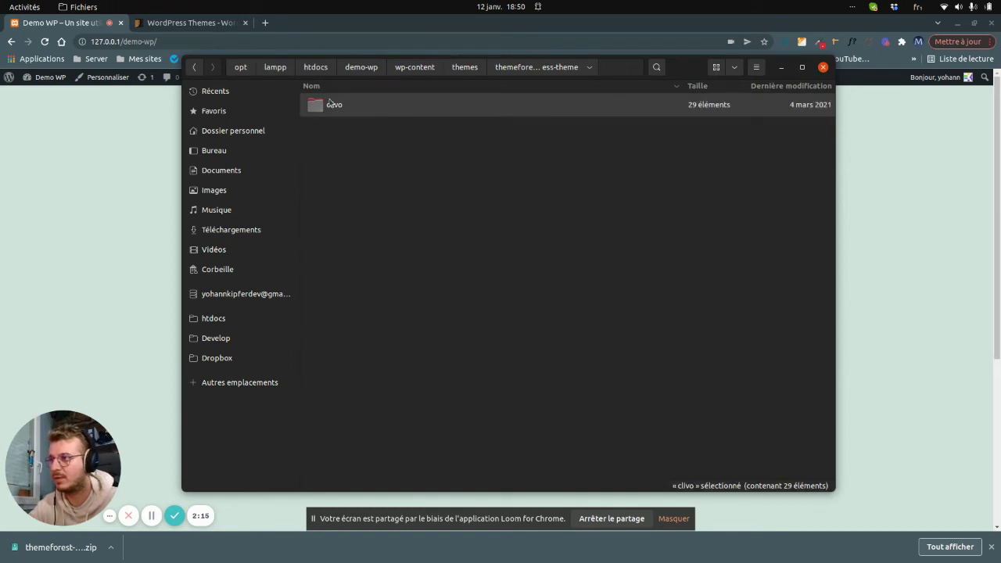
pyautogui.doubleClick(369, 105)
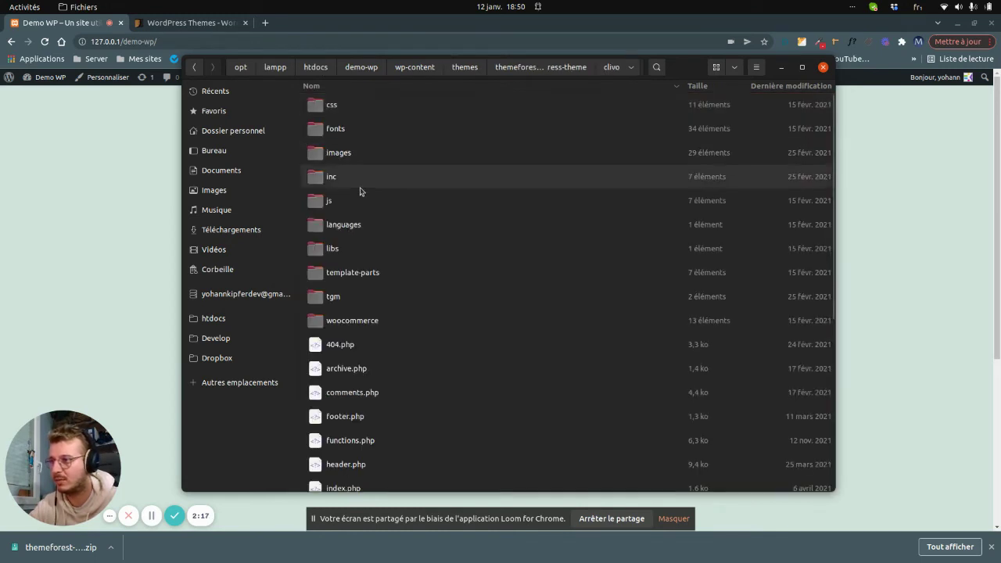
pyautogui.scroll(-5, 362, 190)
pyautogui.scroll(4, 480, 196)
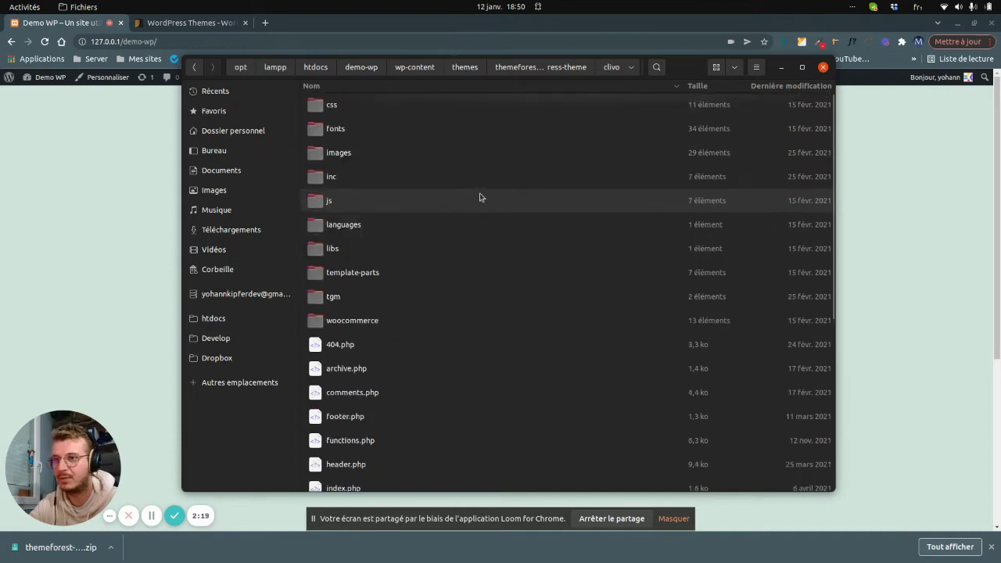
pyautogui.scroll(-6, 423, 180)
pyautogui.scroll(6, 338, 247)
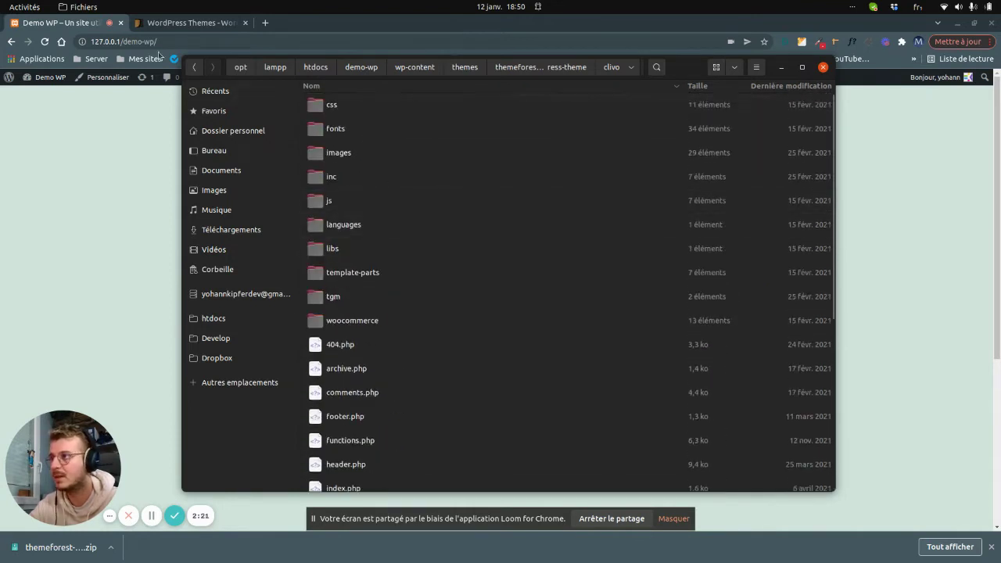
# Step: Copy the clivo folder out of the extracted package directly into the themes folder
pyautogui.click(194, 66)
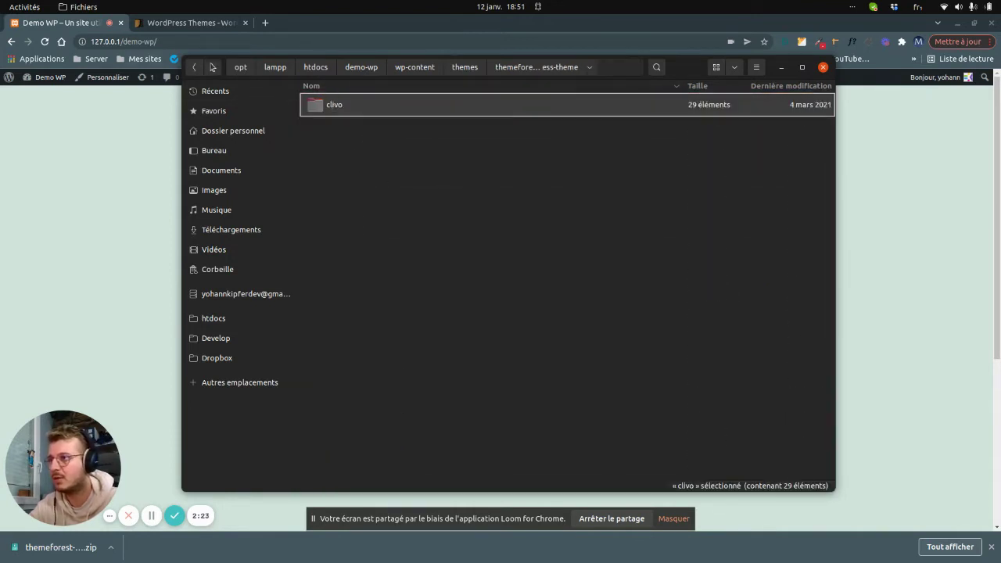
pyautogui.click(196, 68)
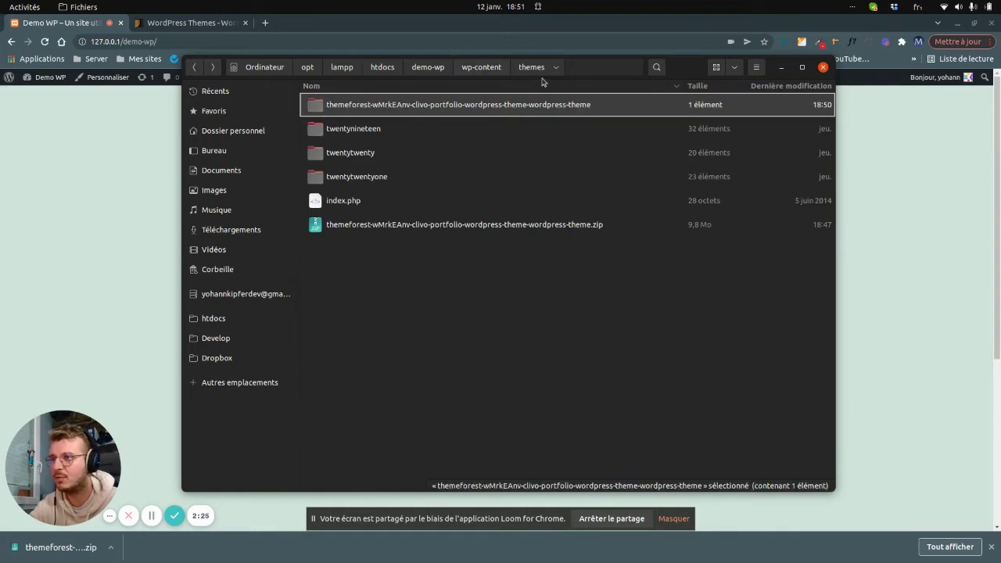
pyautogui.click(422, 257)
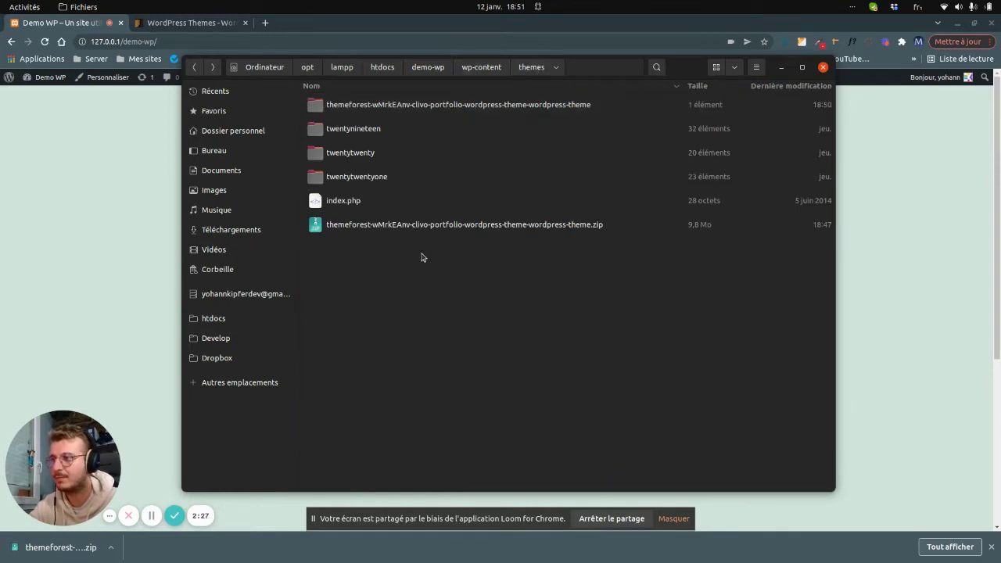
pyautogui.hotkey('ctrl', 'v')
# Step: Move the extracted themeforest wrapper folder and the original theme zip to the trash
pyautogui.press('Down')
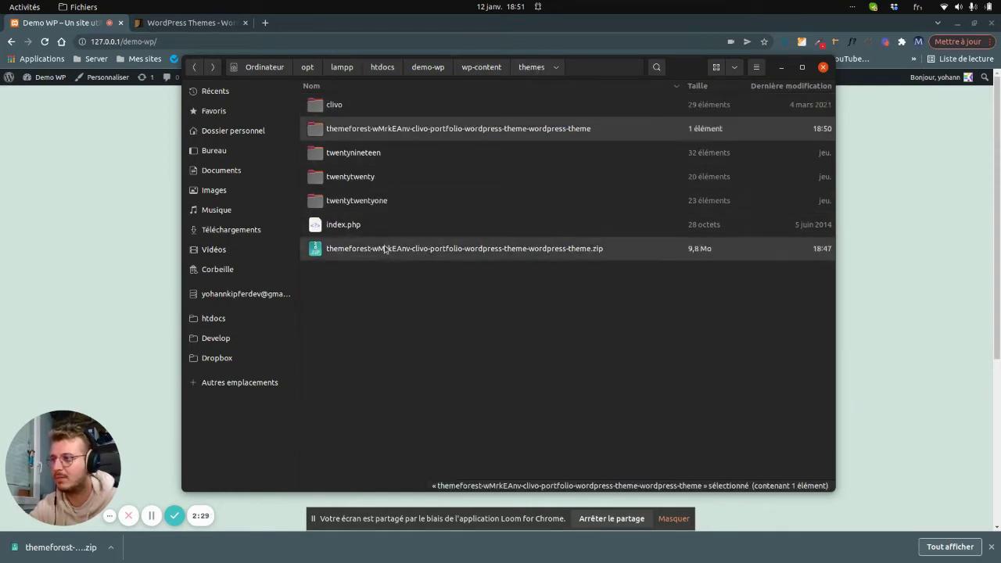
pyautogui.keyDown('ctrl'); pyautogui.click(383, 249); pyautogui.keyUp('ctrl')
pyautogui.rightClick(383, 249)
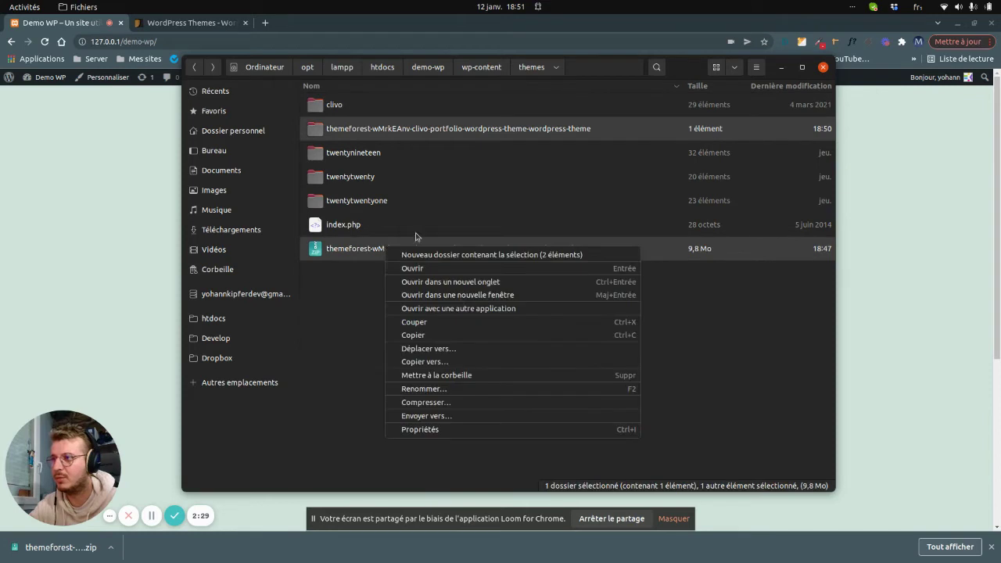
pyautogui.click(477, 376)
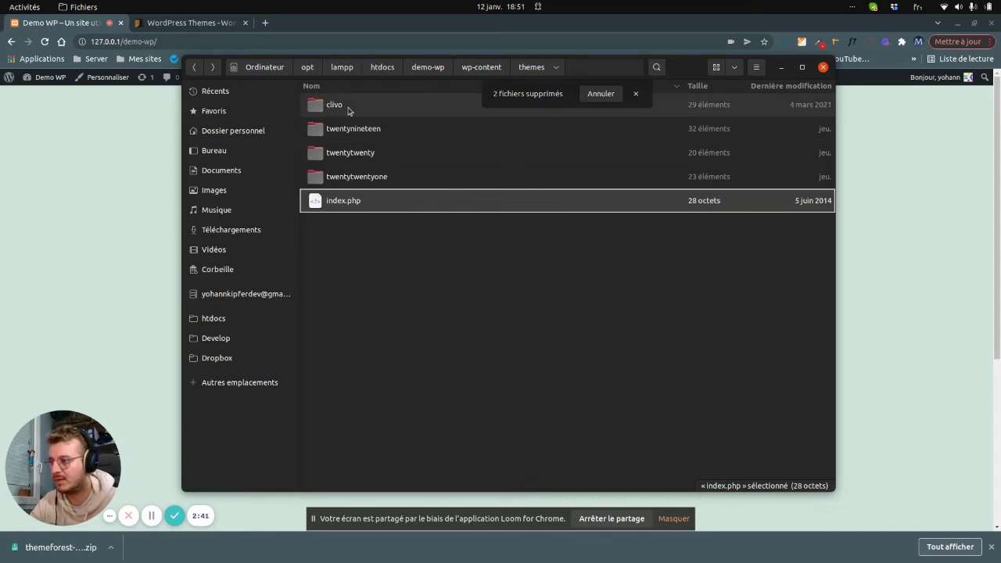
pyautogui.click(410, 270)
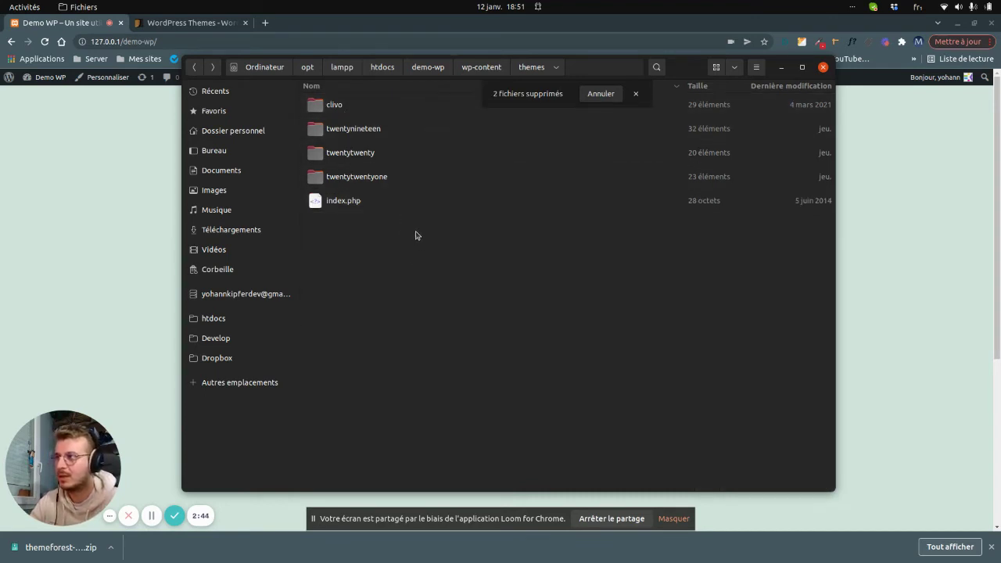
# Step: Return to the Demo WP site in Chrome and open its WordPress dashboard (Tableau de bord)
pyautogui.click(153, 22)
pyautogui.click(106, 24)
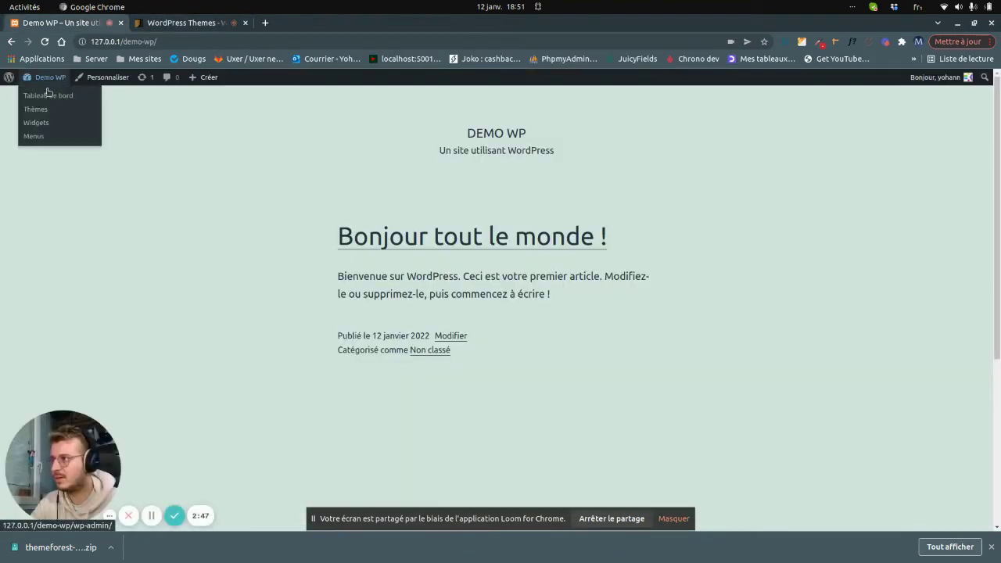
pyautogui.click(47, 95)
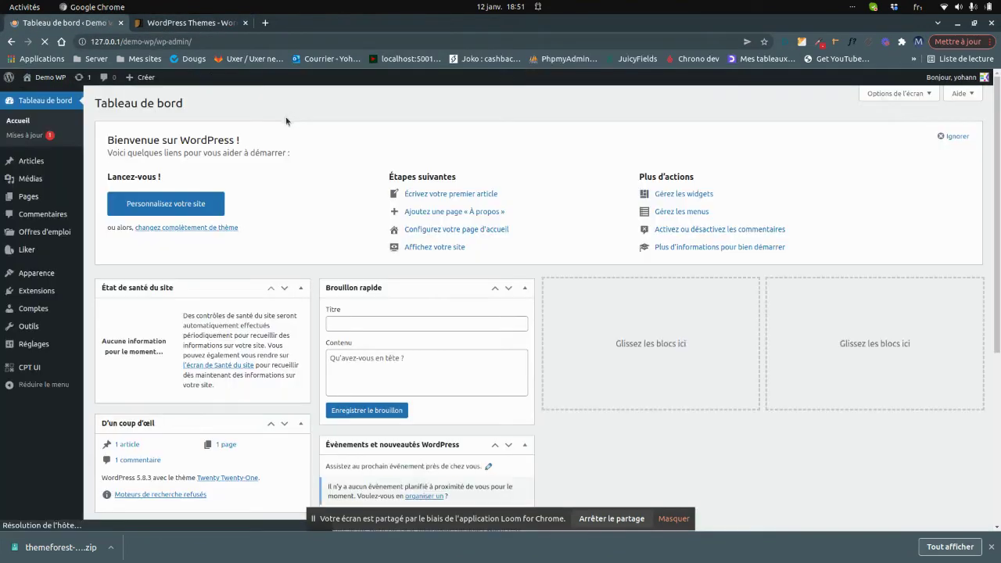
# Step: Open the installed themes list (Thèmes) and activate the Clivo theme
pyautogui.moveTo(55, 292)
pyautogui.moveTo(47, 276)
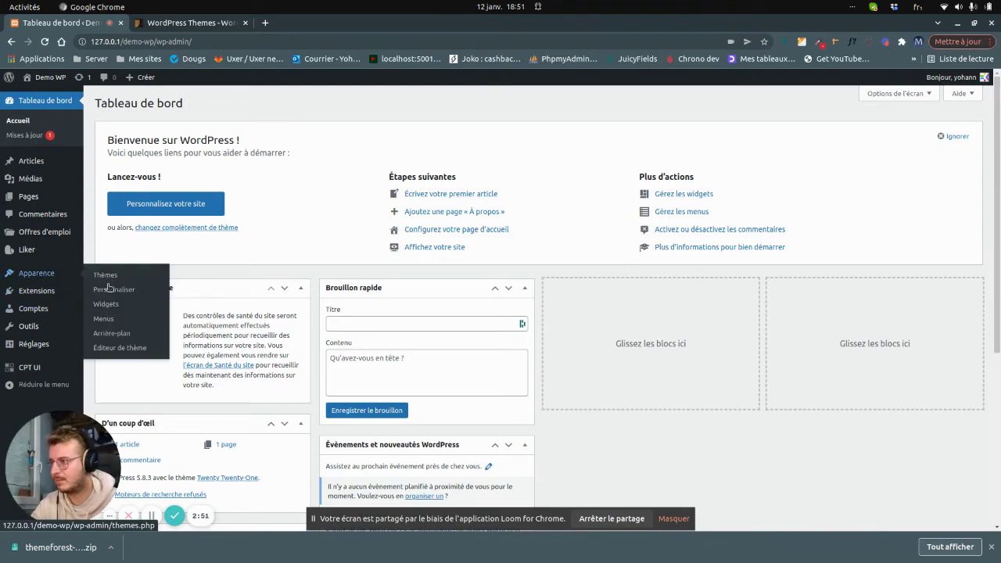
pyautogui.click(107, 276)
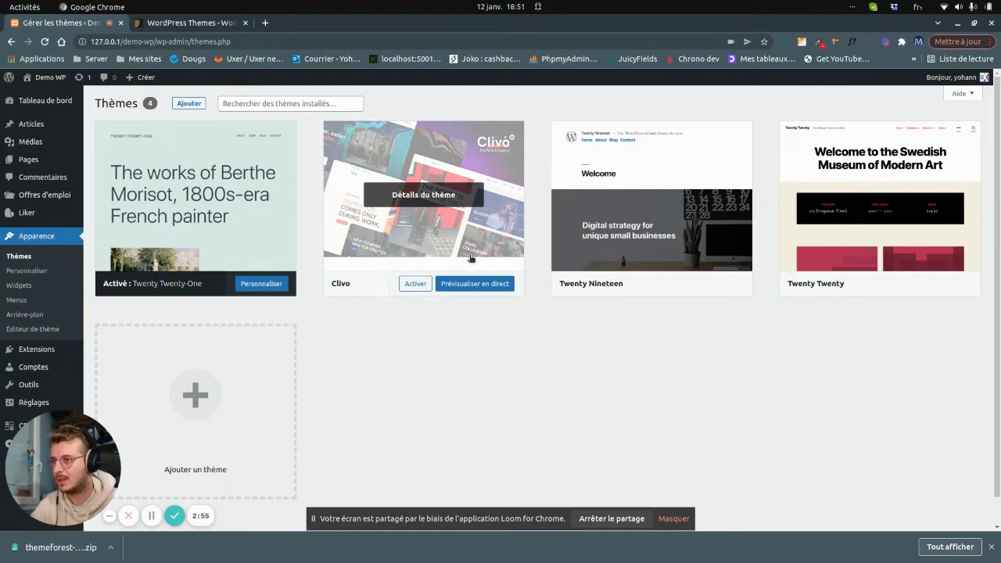
pyautogui.click(414, 285)
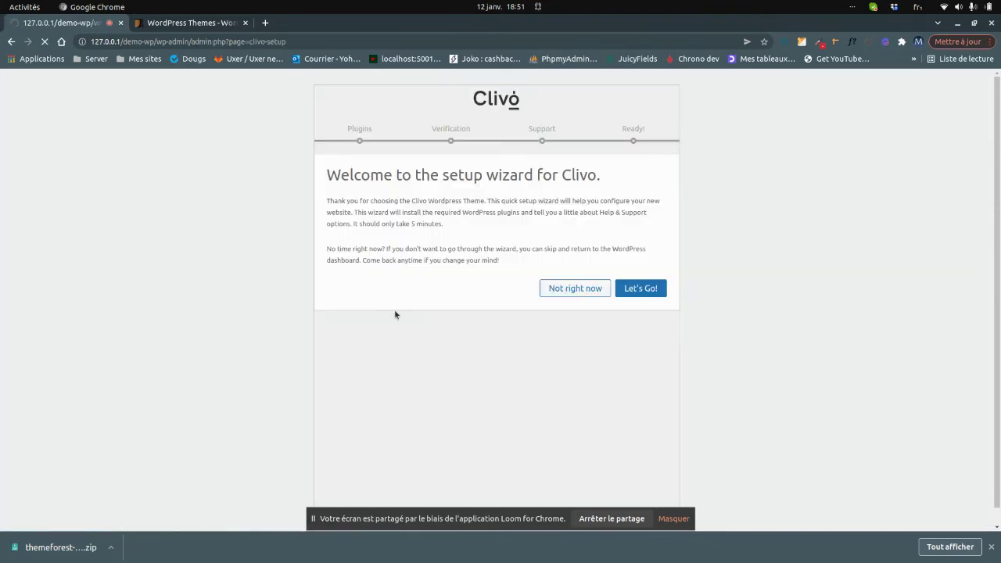
# Step: Start the Clivo setup wizard, back out of its FTP connection form, and skip the wizard for now
pyautogui.click(630, 291)
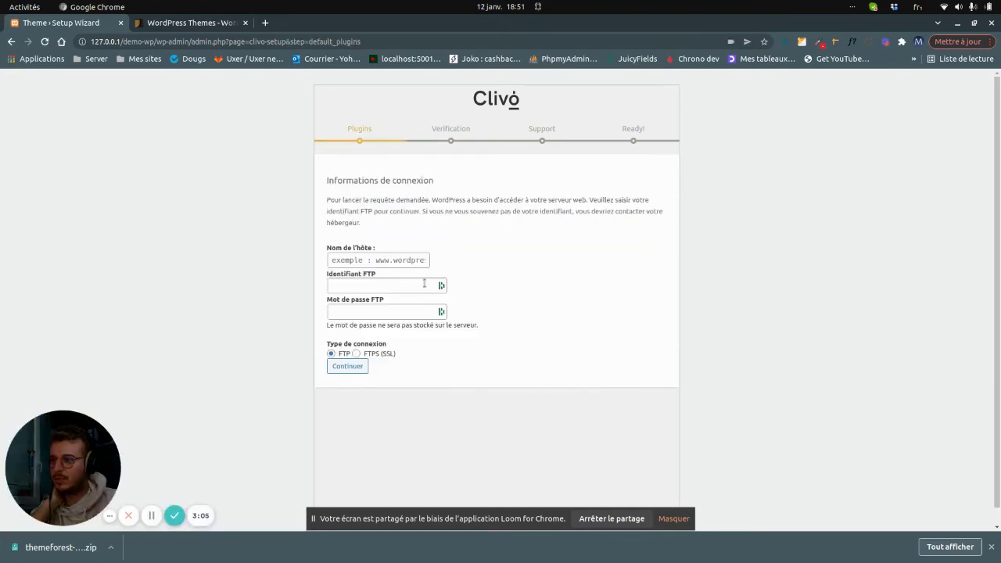
pyautogui.click(11, 42)
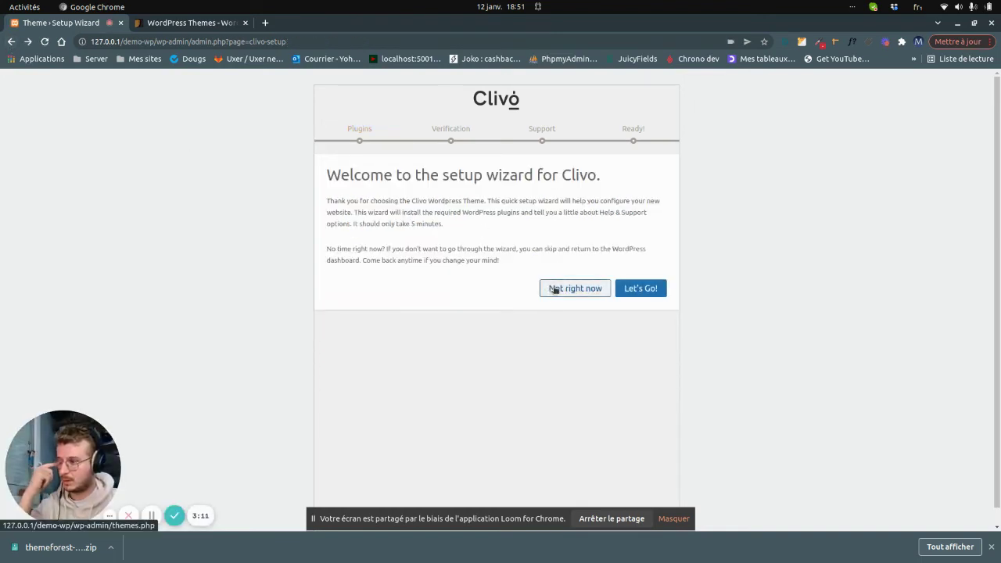
pyautogui.click(567, 289)
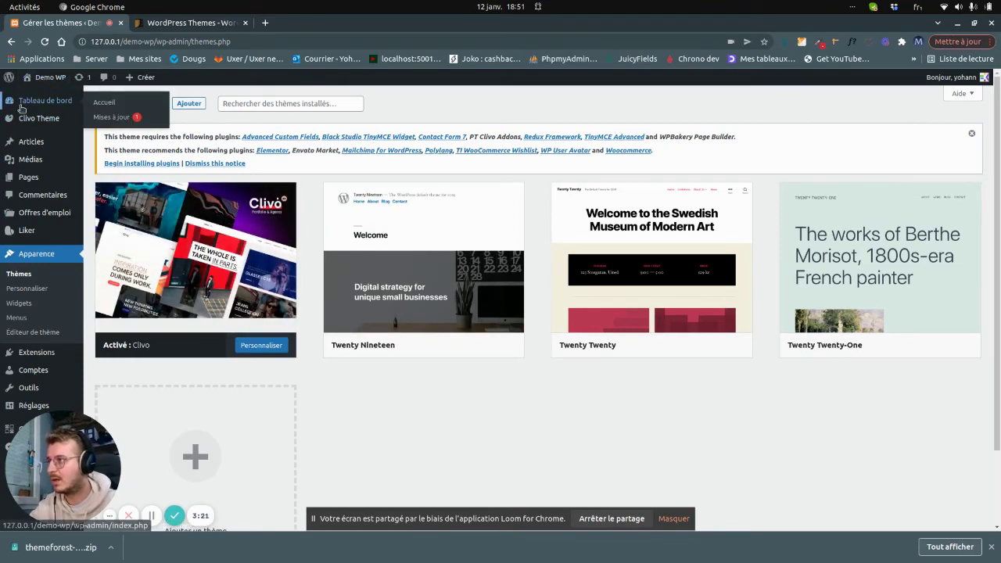
# Step: Open the WordPress dashboard home in one new browser tab, closing the duplicate tab
pyautogui.moveTo(39, 122)
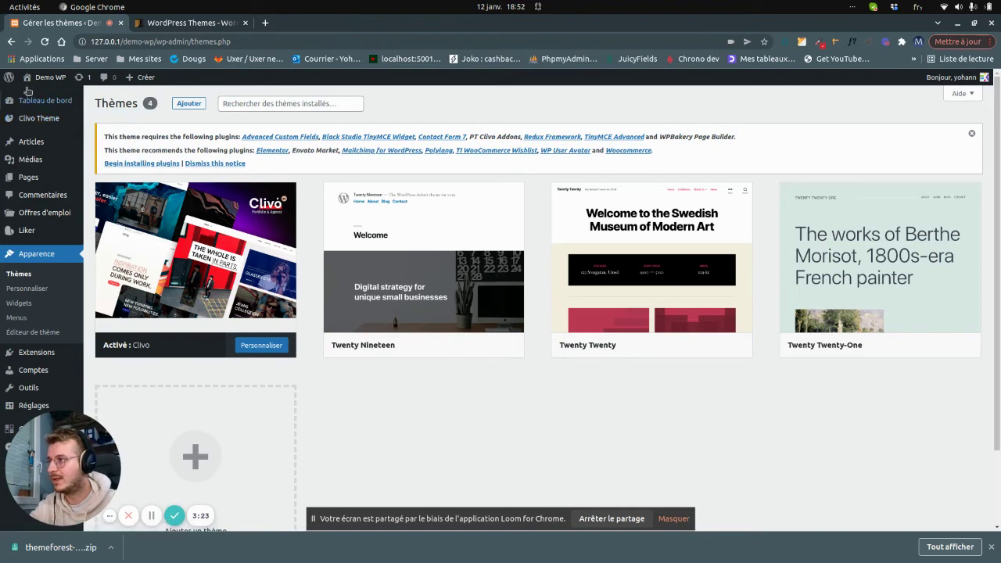
pyautogui.middleClick(121, 97)
pyautogui.middleClick(121, 97)
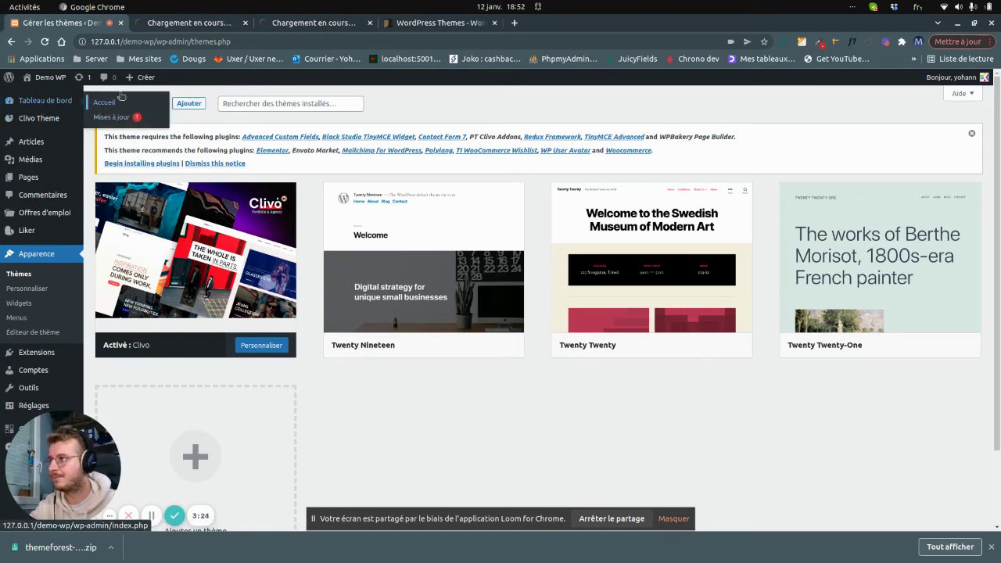
pyautogui.click(374, 23)
pyautogui.click(229, 30)
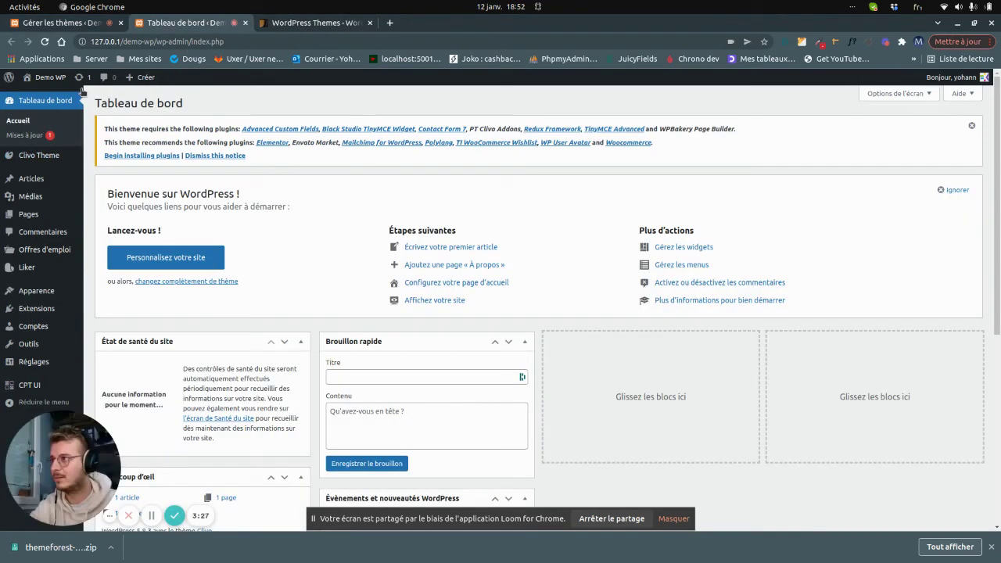
# Step: Open the Demo WP front page in its own tab beside the themes page and examine how the site looks
pyautogui.moveTo(50, 77)
pyautogui.middleClick(49, 96)
pyautogui.moveTo(275, 29); pyautogui.dragTo(192, 28)
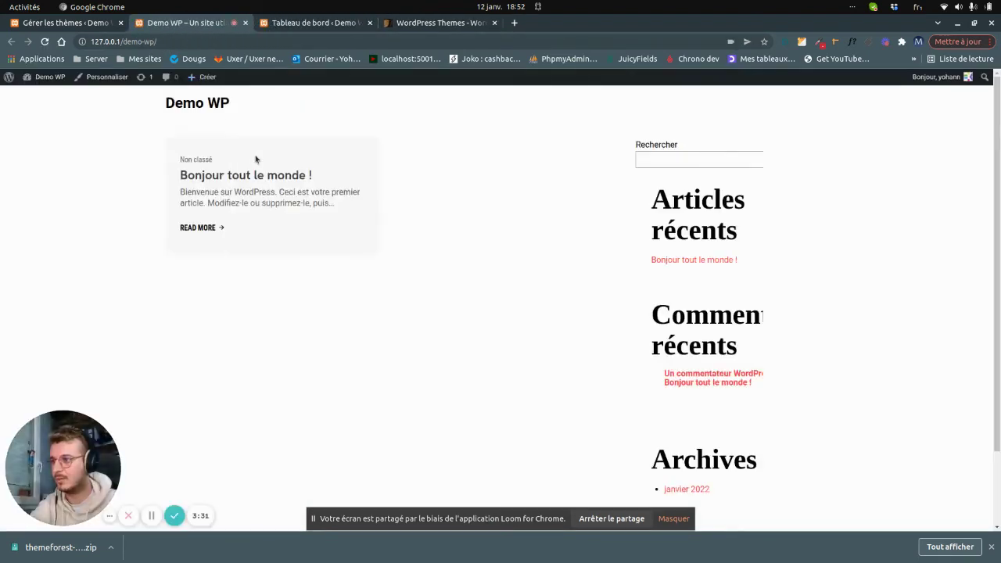
pyautogui.scroll(-2, 455, 186)
pyautogui.scroll(1, 459, 200)
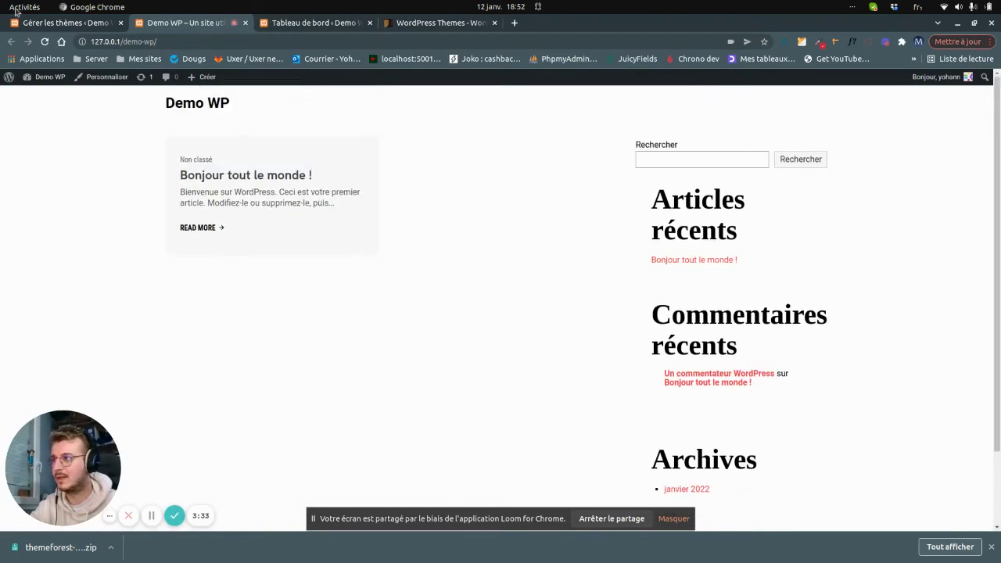
# Step: Return to the theme management tab and open Clivo's Setup Wizard again
pyautogui.click(47, 23)
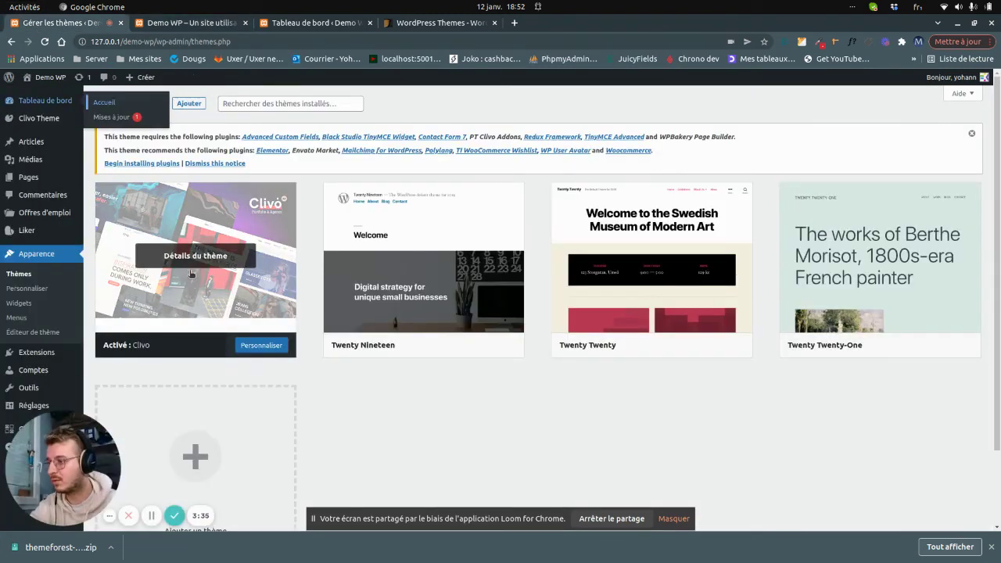
pyautogui.moveTo(37, 121)
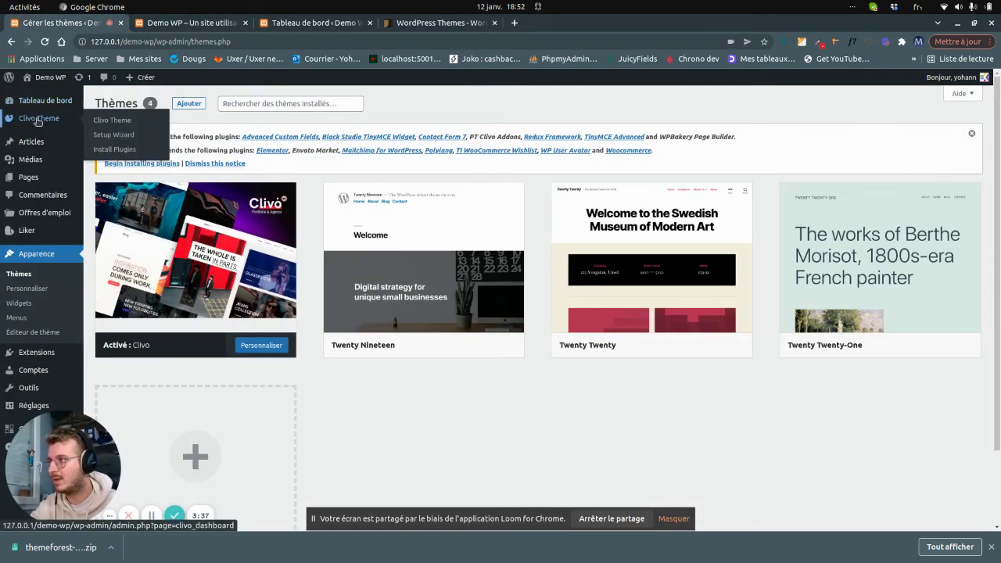
pyautogui.click(119, 138)
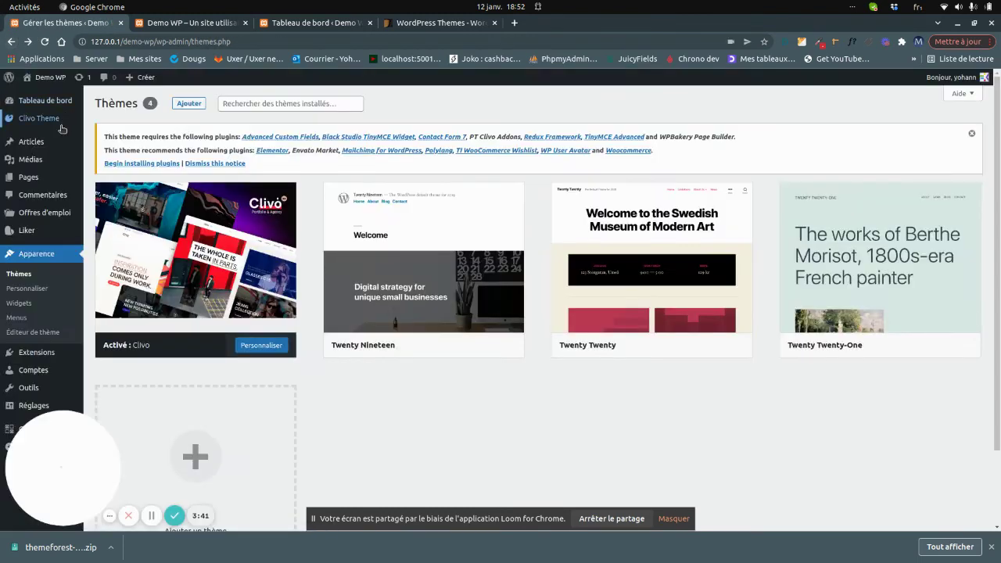
# Step: Open the Clivo theme's Install Plugins page and examine the required and recommended plugins in the list
pyautogui.moveTo(37, 118)
pyautogui.click(115, 152)
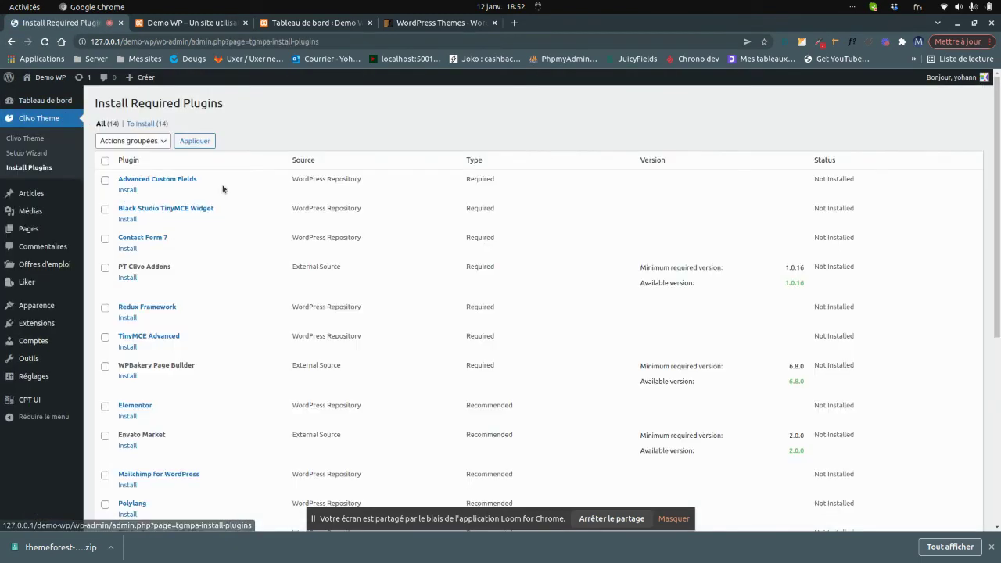
pyautogui.scroll(-5, 233, 175)
pyautogui.scroll(5, 190, 188)
pyautogui.scroll(-3, 222, 226)
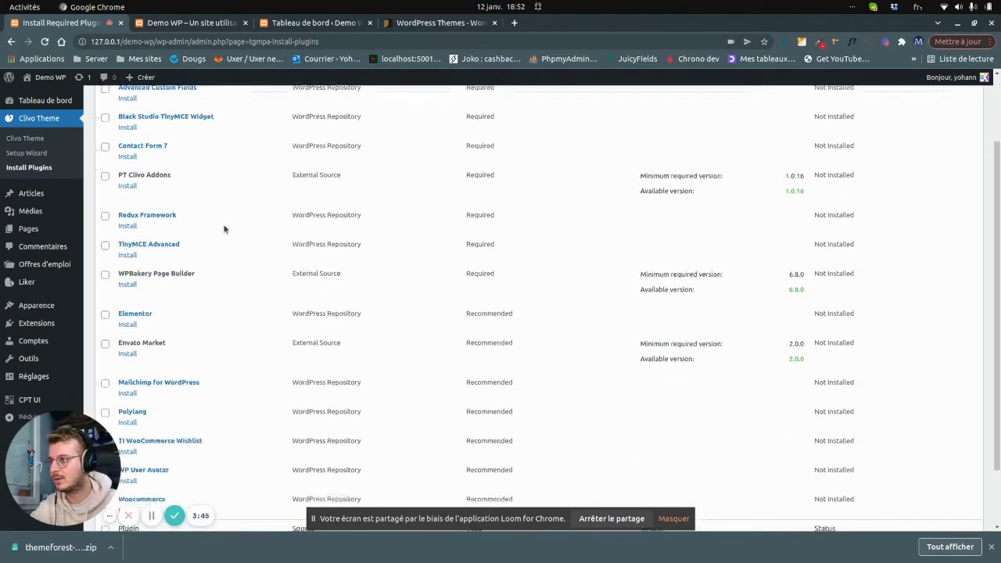
pyautogui.scroll(4, 256, 281)
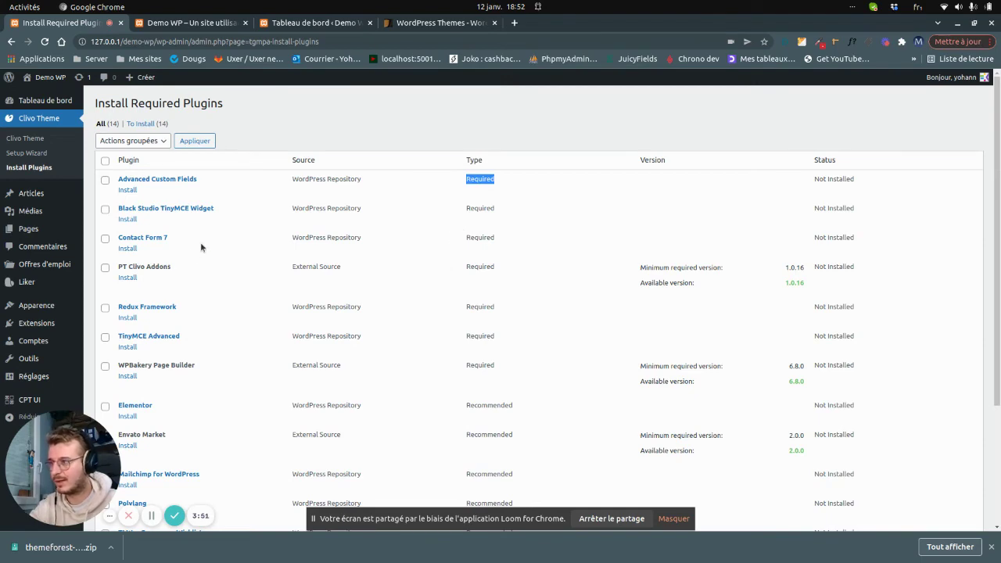
pyautogui.scroll(-4, 190, 264)
pyautogui.scroll(2, 222, 260)
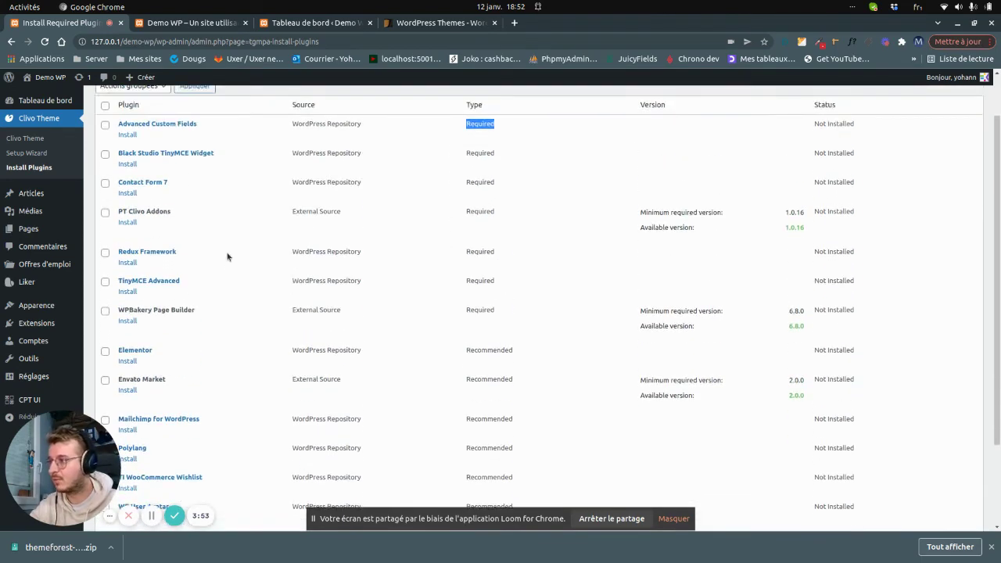
pyautogui.scroll(1, 228, 257)
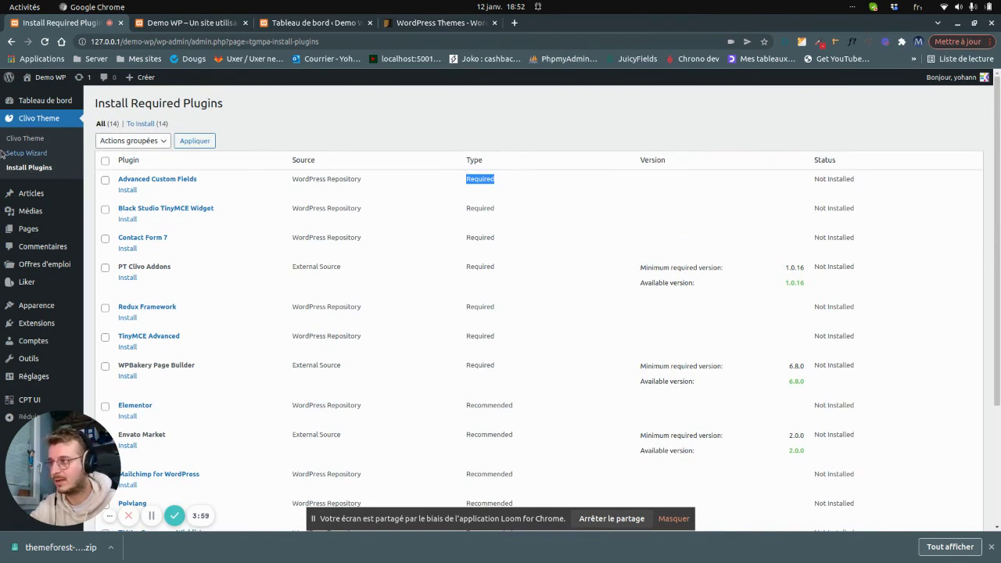
pyautogui.moveTo(48, 187)
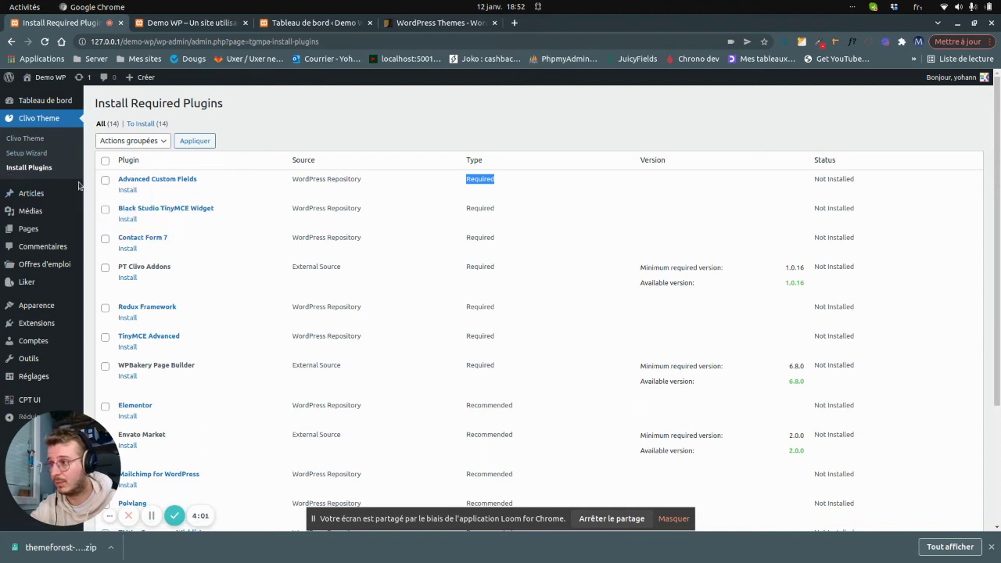